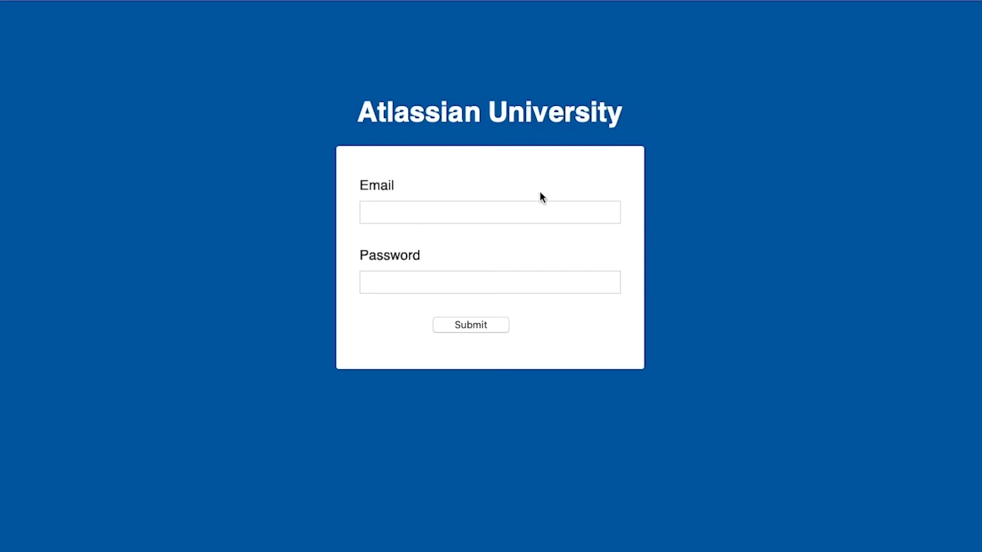
Step: Sign in to Jira with the saved account email and the account password
{"action": "left_click", "coordinate": [537, 213]}
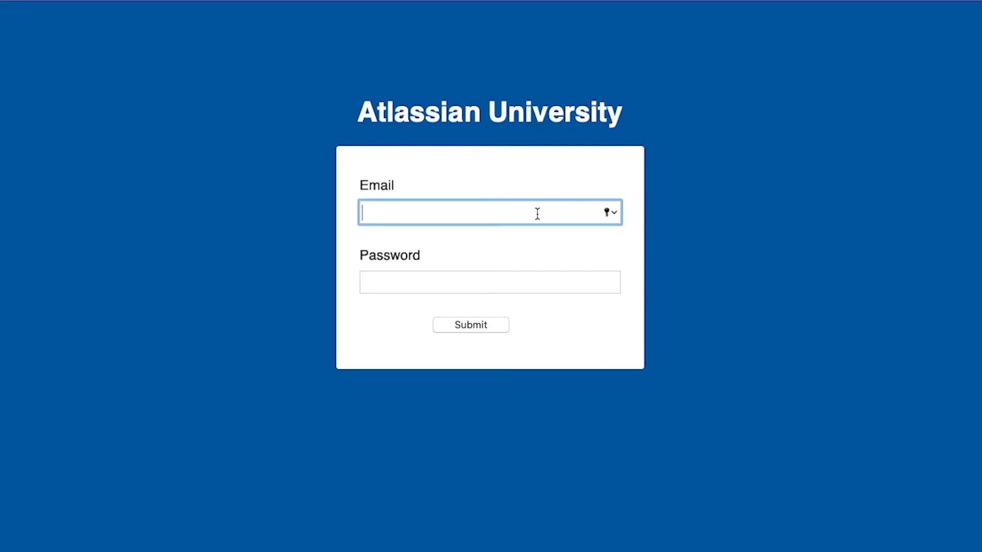
{"action": "key", "text": "super+v"}
{"action": "key", "text": "Tab"}
{"action": "type", "text": "pass"}
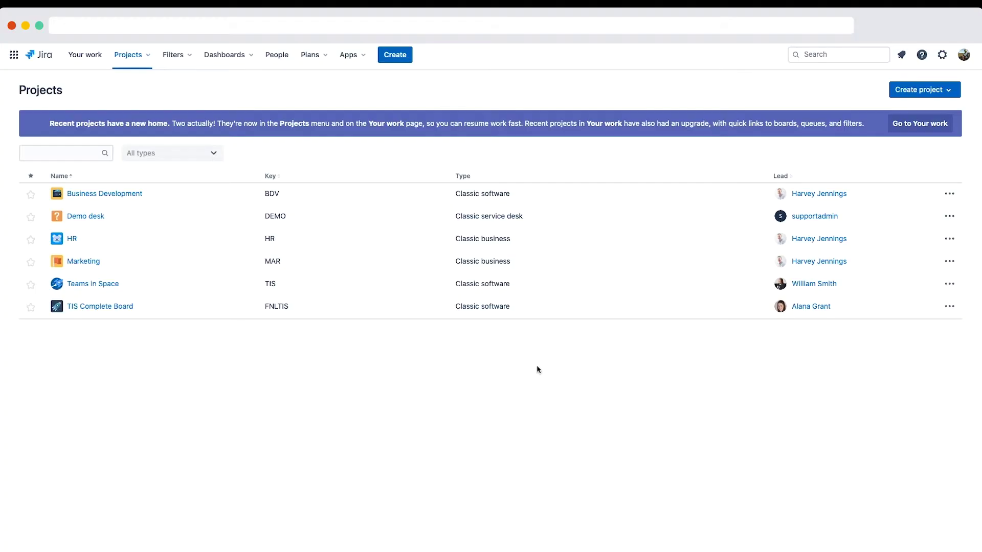
Step: Use Find Actions with 'statu' to reach the admin Statuses page
{"action": "key", "text": "period"}
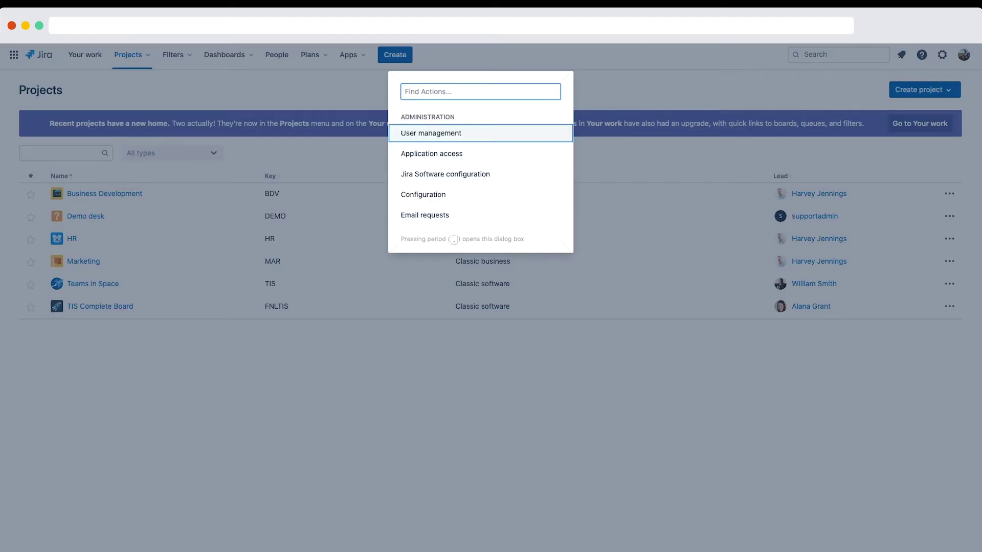
{"action": "type", "text": "statu"}
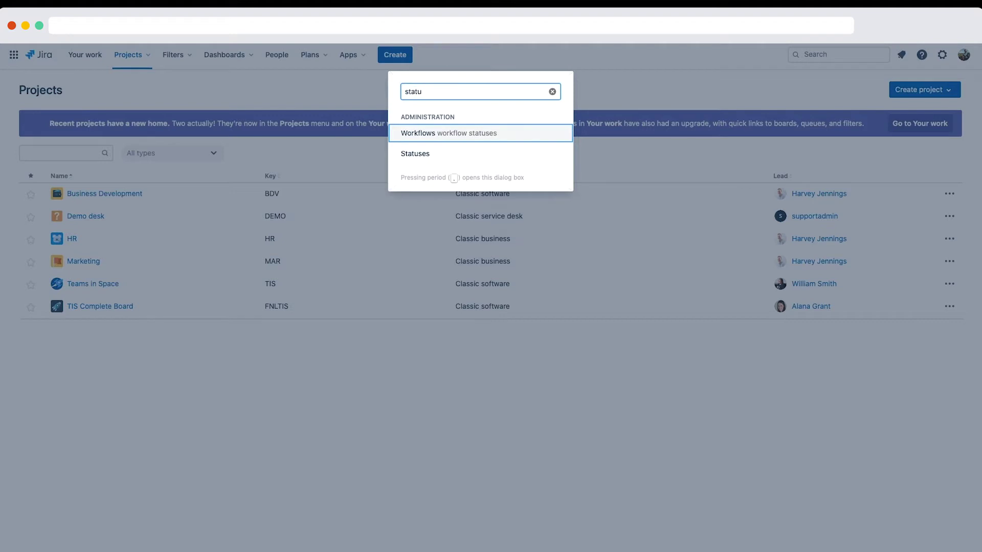
{"action": "key", "text": "Down"}
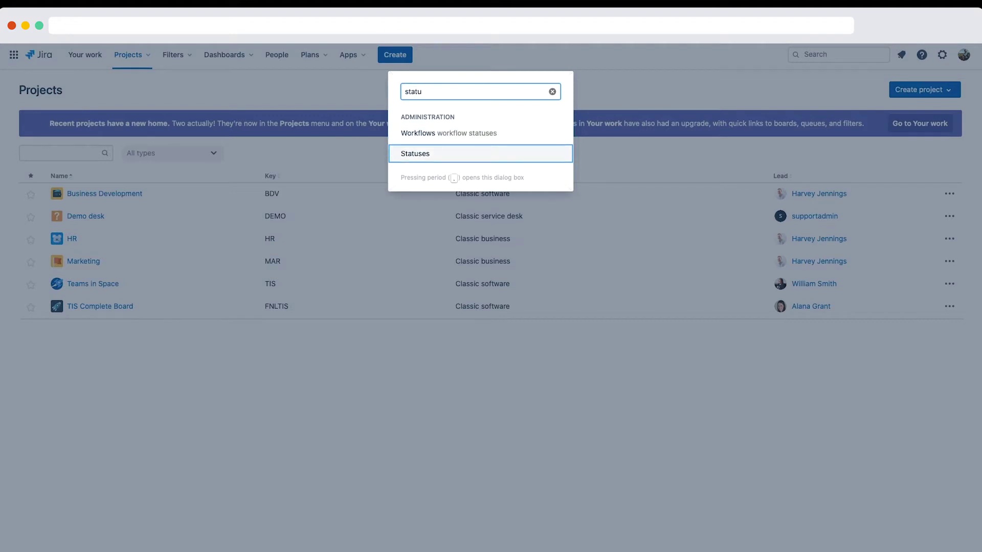
{"action": "key", "text": "Return"}
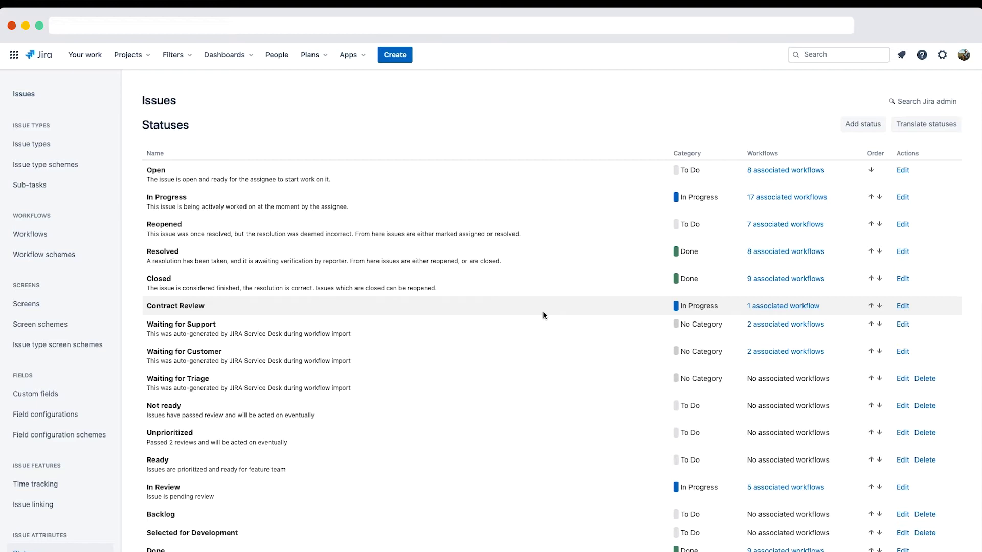
{"action": "scroll", "coordinate": [544, 315], "scroll_direction": "down", "scroll_amount": 5}
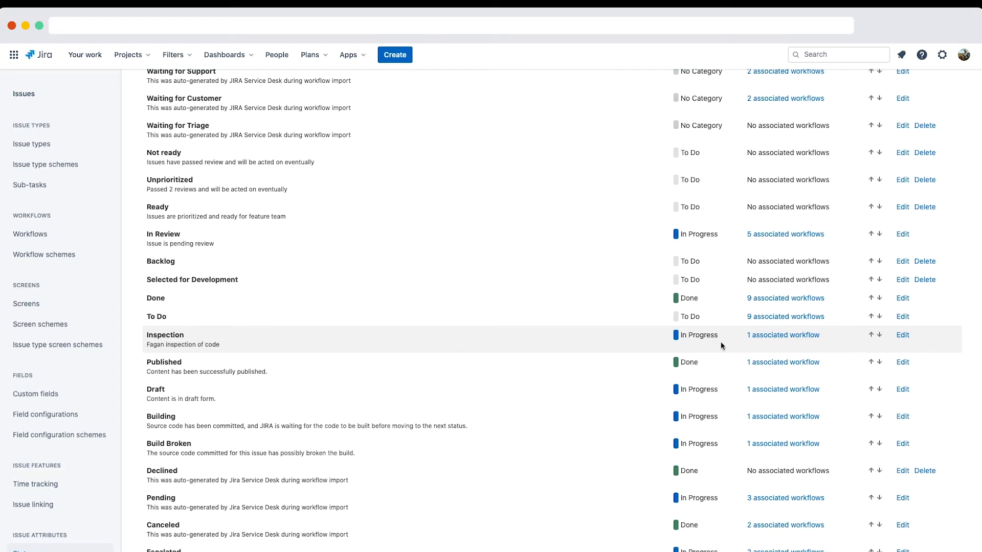
{"action": "left_click", "coordinate": [793, 339]}
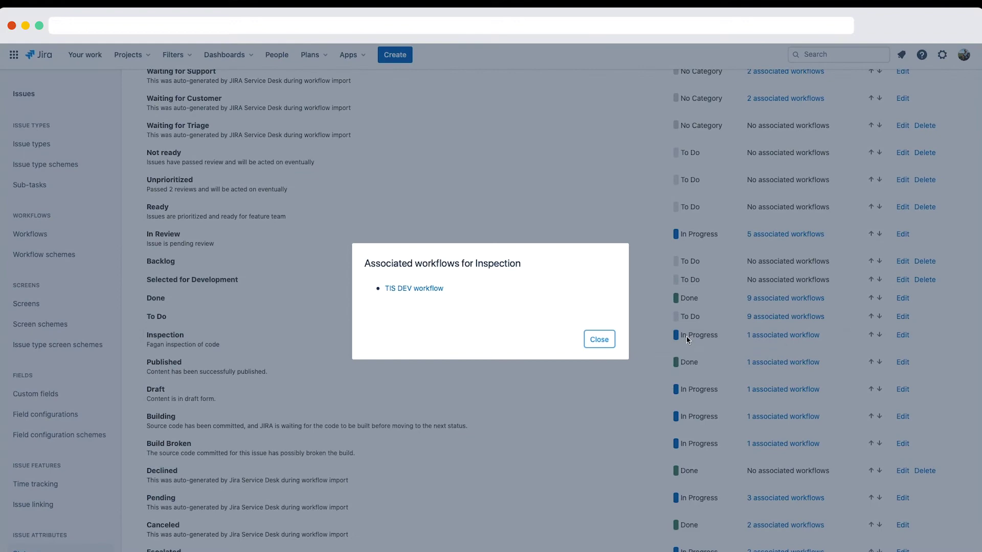
{"action": "left_click", "coordinate": [599, 340]}
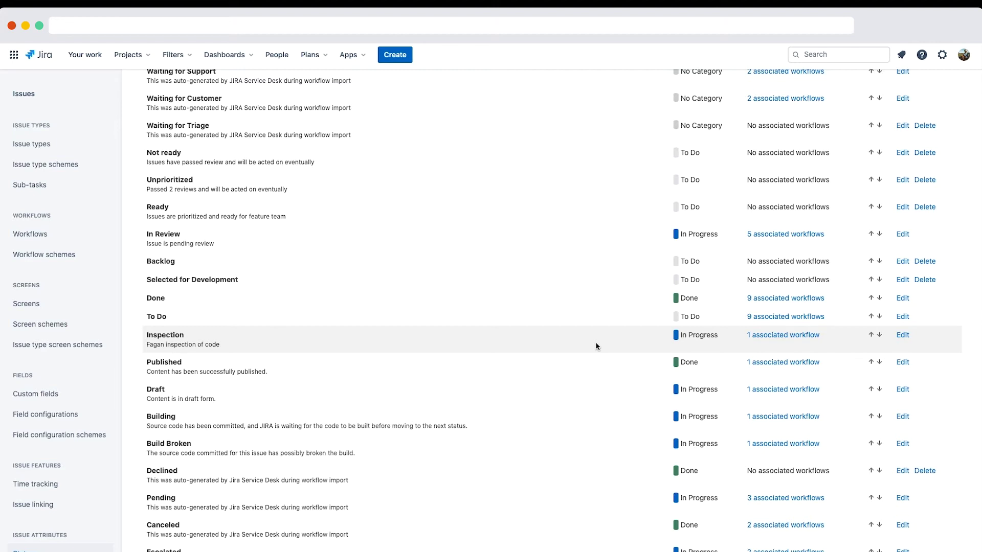
Step: Rename status Inspection to 'In Code Review', described as 'Issue is in code review'
{"action": "left_click", "coordinate": [902, 336]}
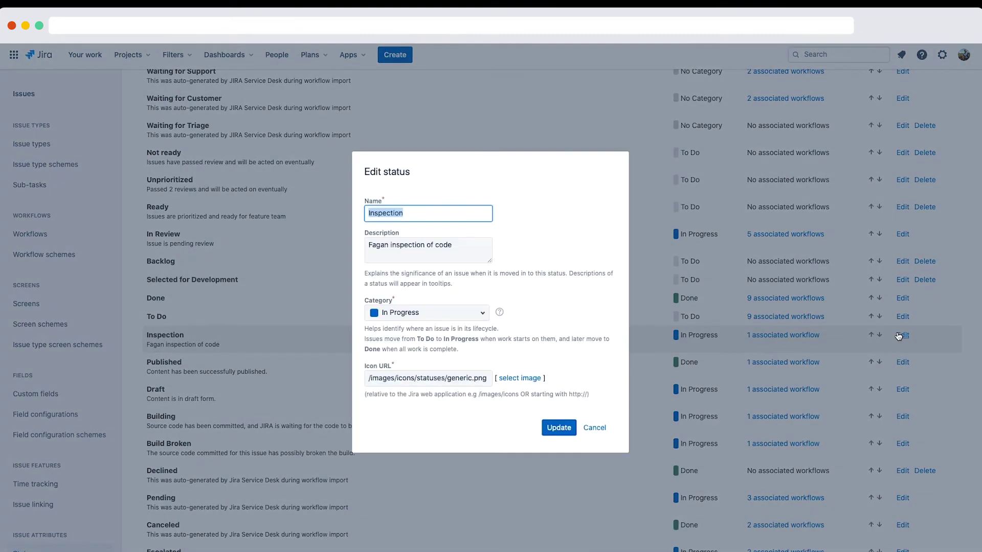
{"action": "type", "text": "In Code Review"}
{"action": "triple_click", "coordinate": [459, 243]}
{"action": "type", "text": "I"}
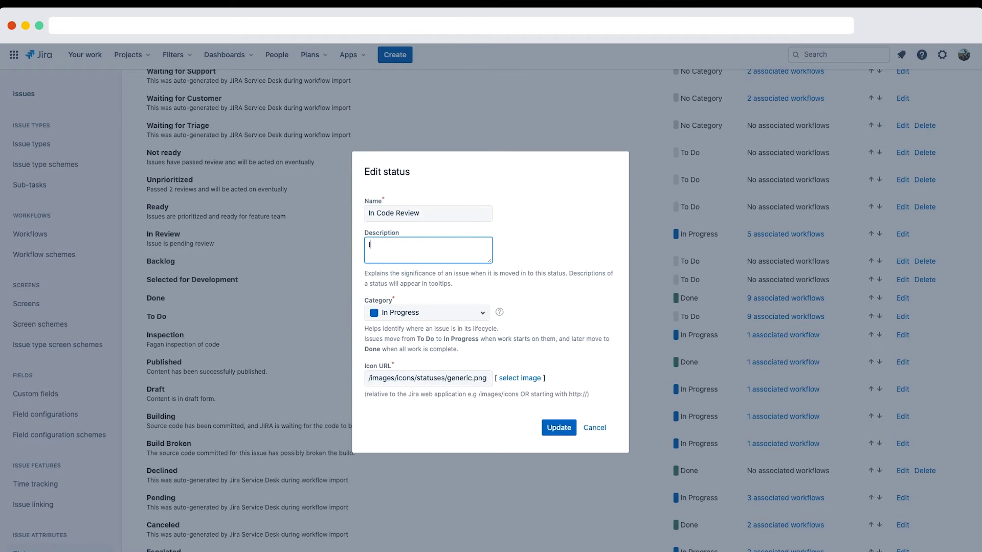
{"action": "type", "text": "ssue is in code review"}
{"action": "left_click", "coordinate": [559, 427]}
{"action": "scroll", "coordinate": [256, 423], "scroll_direction": "down", "scroll_amount": 3}
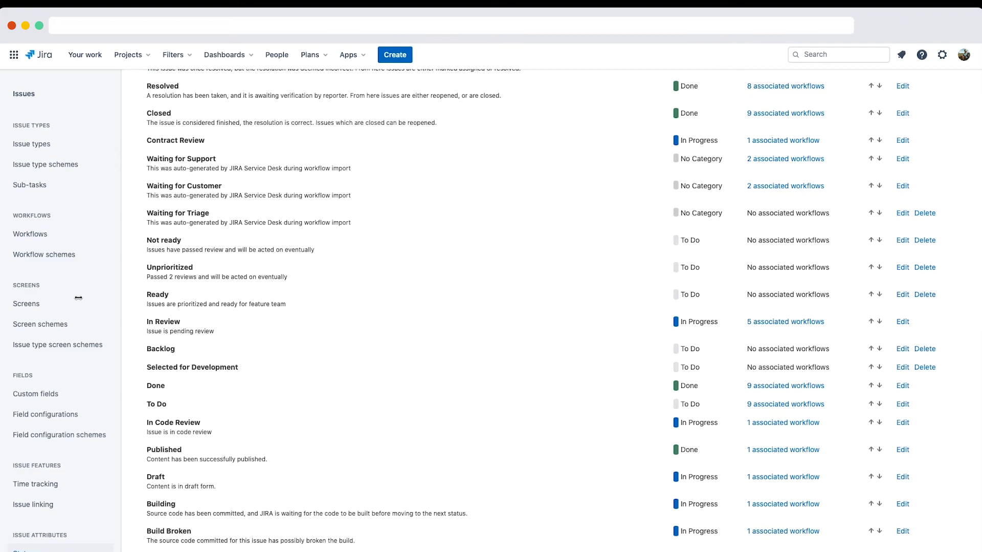
Step: Edit the TIS DEV workflow from the Workflows list and show its draft in Text view
{"action": "left_click", "coordinate": [57, 241]}
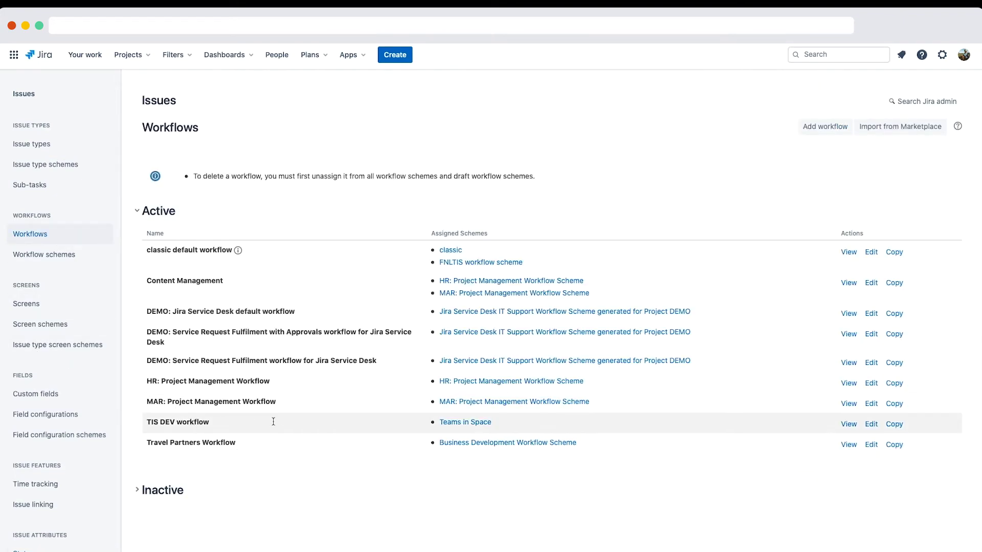
{"action": "left_click", "coordinate": [871, 425]}
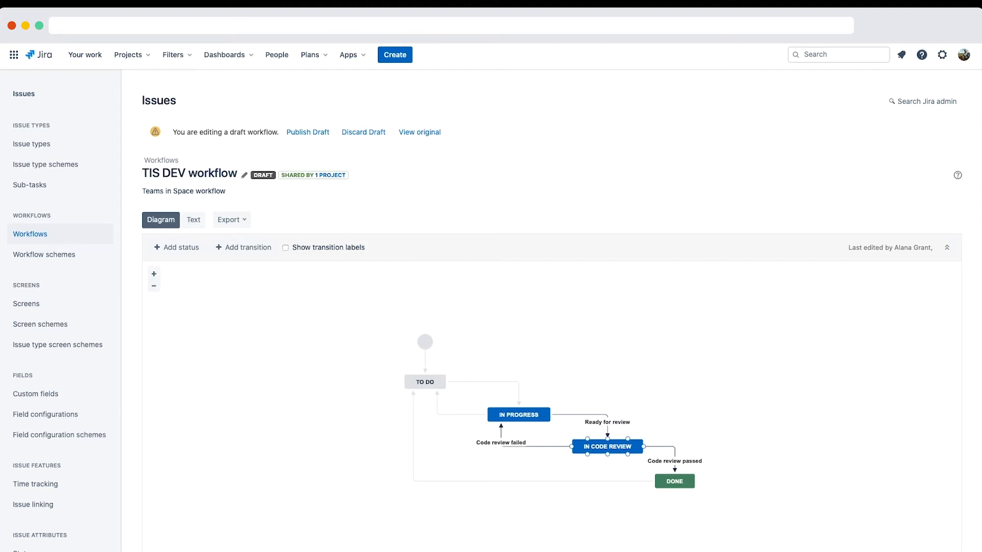
{"action": "left_click", "coordinate": [195, 219]}
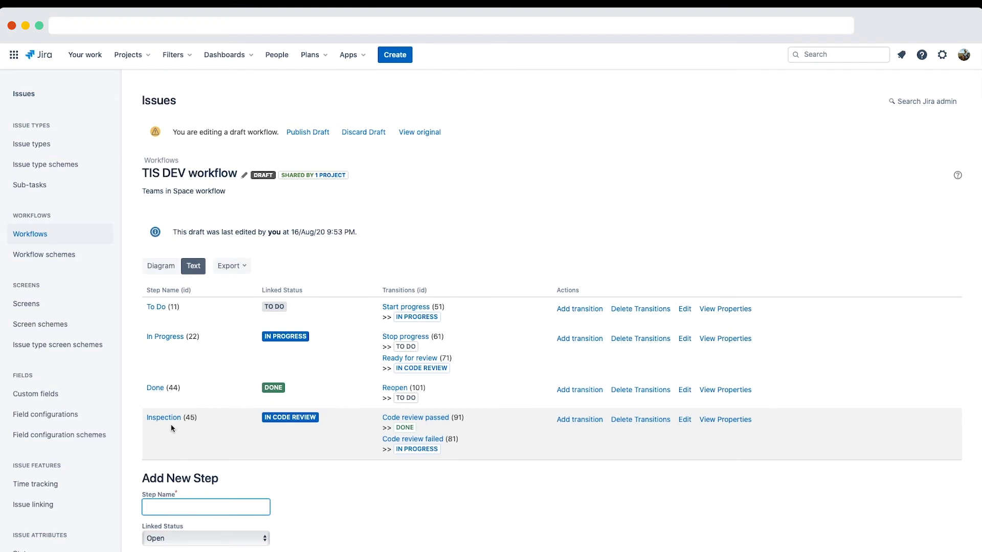
Step: Change the Inspection (45) step name to 'In Code Review' in the TIS DEV draft
{"action": "left_click", "coordinate": [684, 420]}
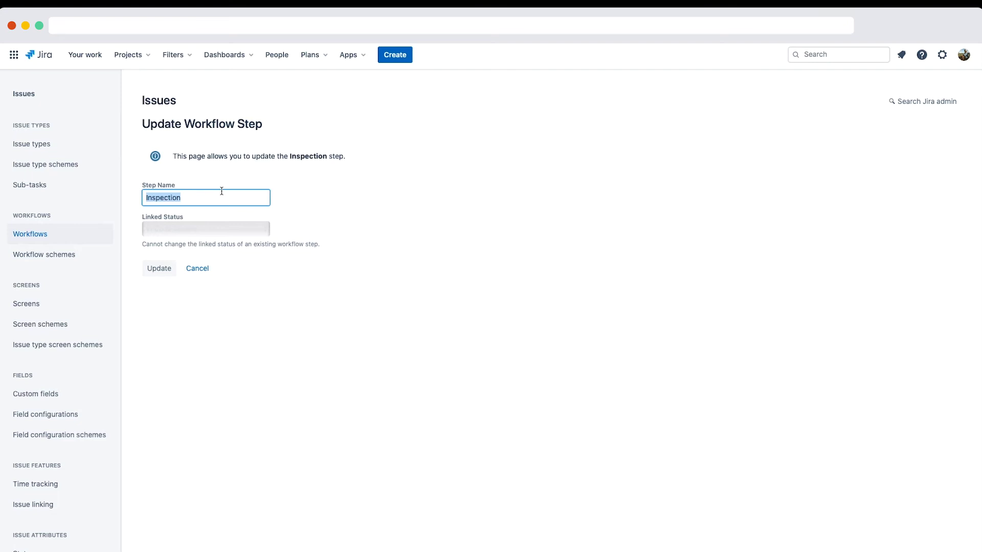
{"action": "type", "text": "In Code Review"}
{"action": "left_click", "coordinate": [159, 268]}
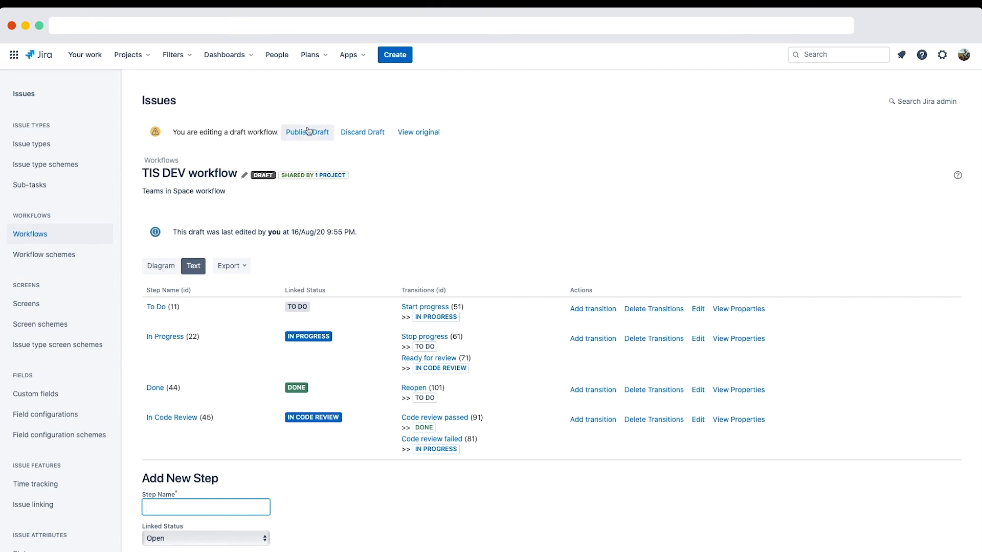
Step: Publish the TIS DEV draft workflow, choosing Yes to keep a backup copy
{"action": "left_click", "coordinate": [307, 132]}
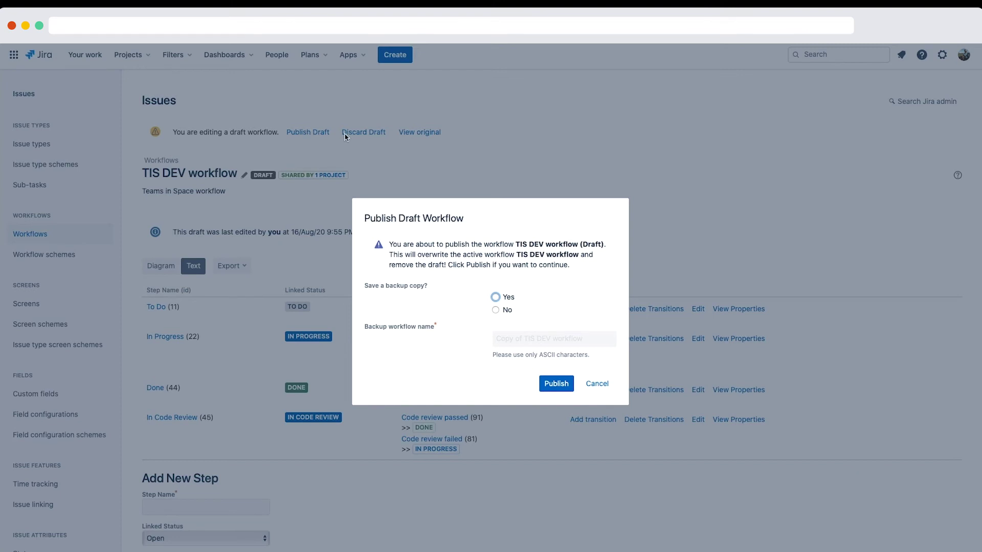
{"action": "left_click", "coordinate": [497, 297]}
{"action": "left_click", "coordinate": [547, 384]}
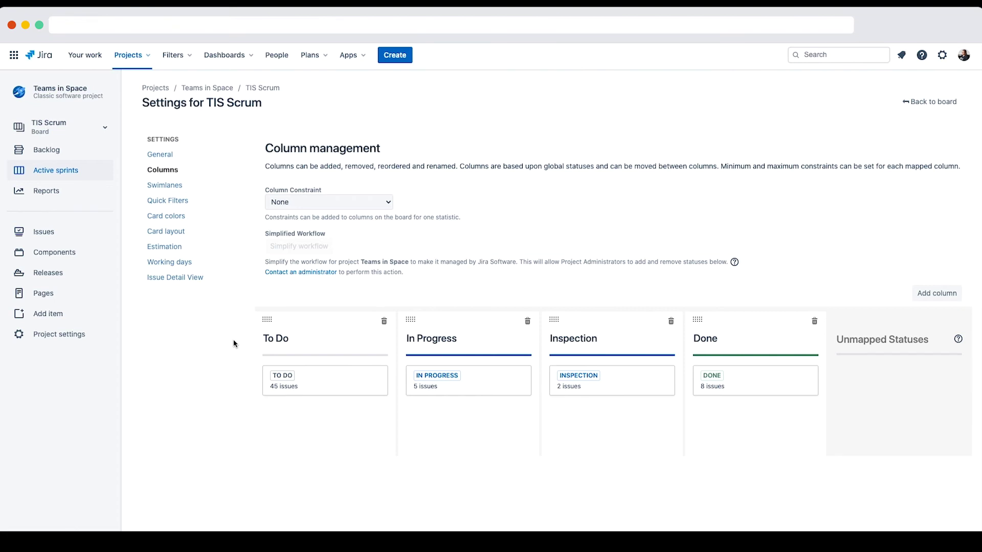
Step: Open Board settings for the TIS Scrum board to view its Columns
{"action": "left_click", "coordinate": [53, 132]}
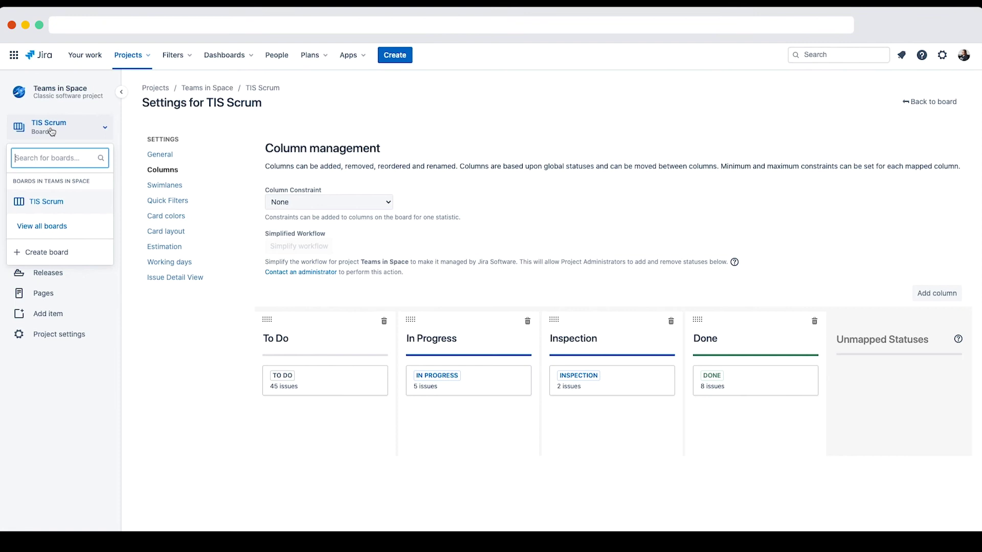
{"action": "left_click", "coordinate": [45, 203]}
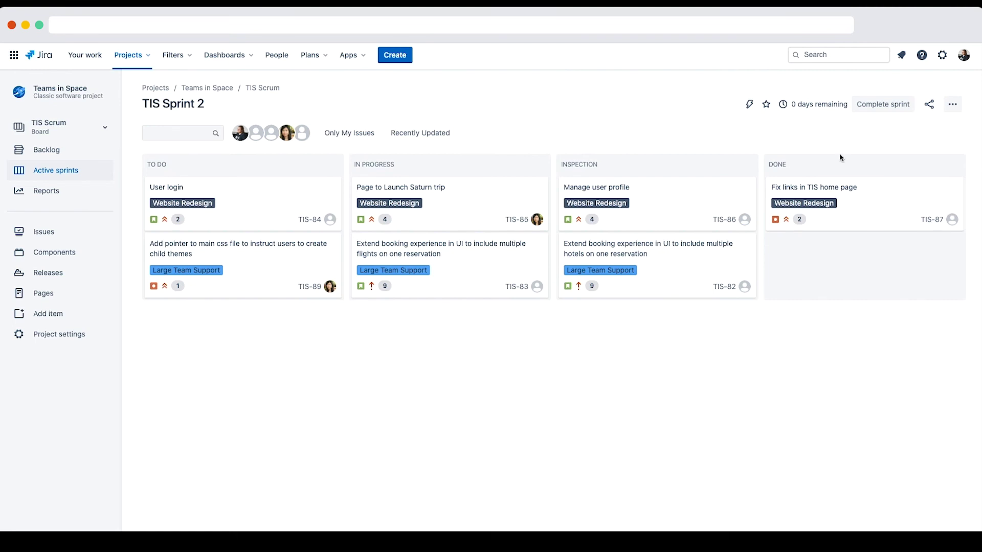
{"action": "left_click", "coordinate": [953, 104]}
{"action": "left_click", "coordinate": [930, 126]}
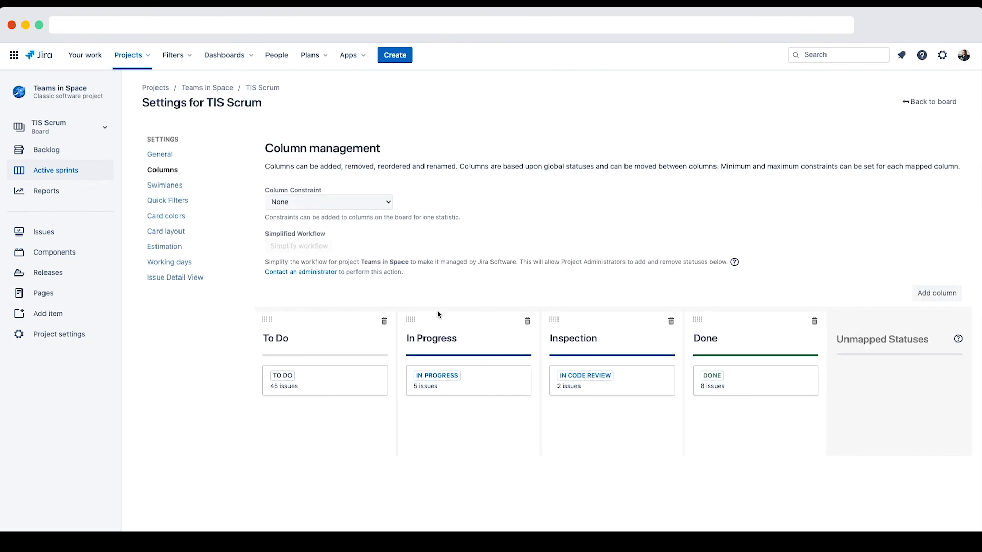
Step: Retitle the Inspection column 'In Code Review', then go back to the TIS Sprint 2 board
{"action": "left_click", "coordinate": [562, 340]}
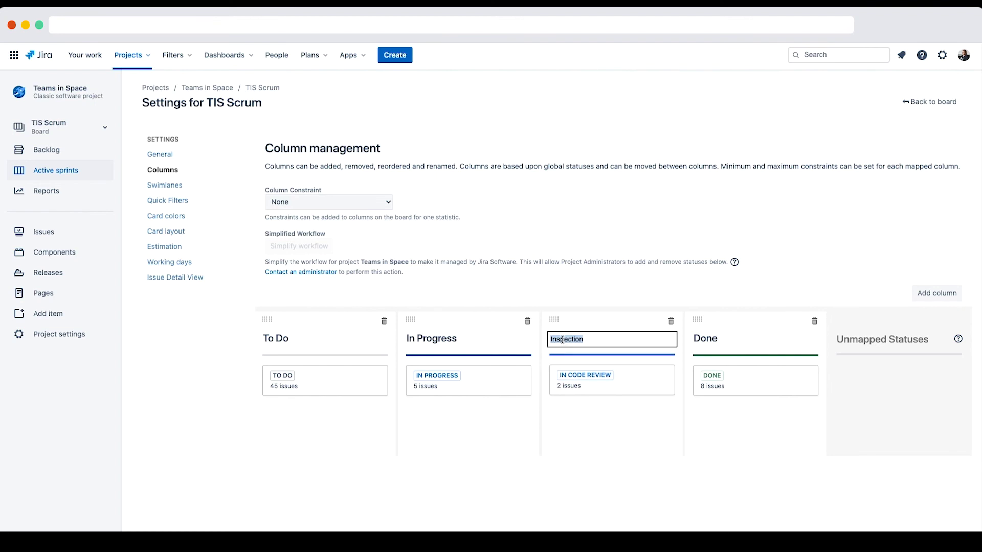
{"action": "type", "text": "In Code Review"}
{"action": "key", "text": "Return"}
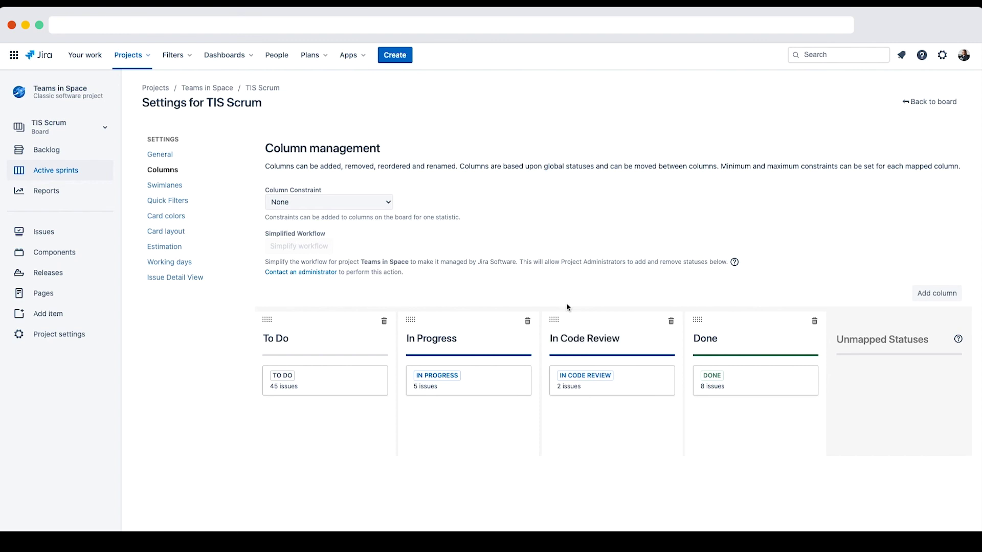
{"action": "left_click", "coordinate": [944, 102]}
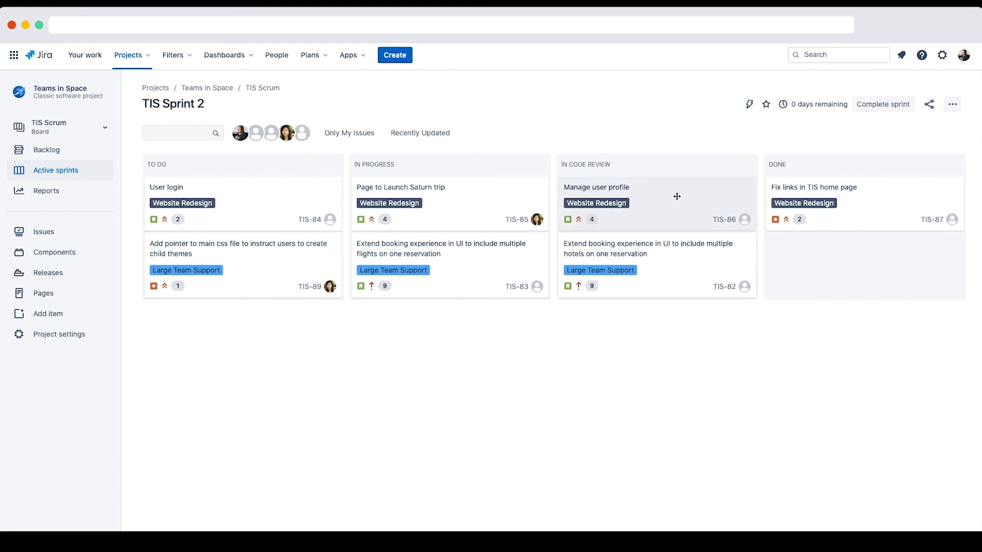
Step: Open issue TIS-86 and view, then close, its workflow diagram from the status dropdown
{"action": "left_click", "coordinate": [659, 210]}
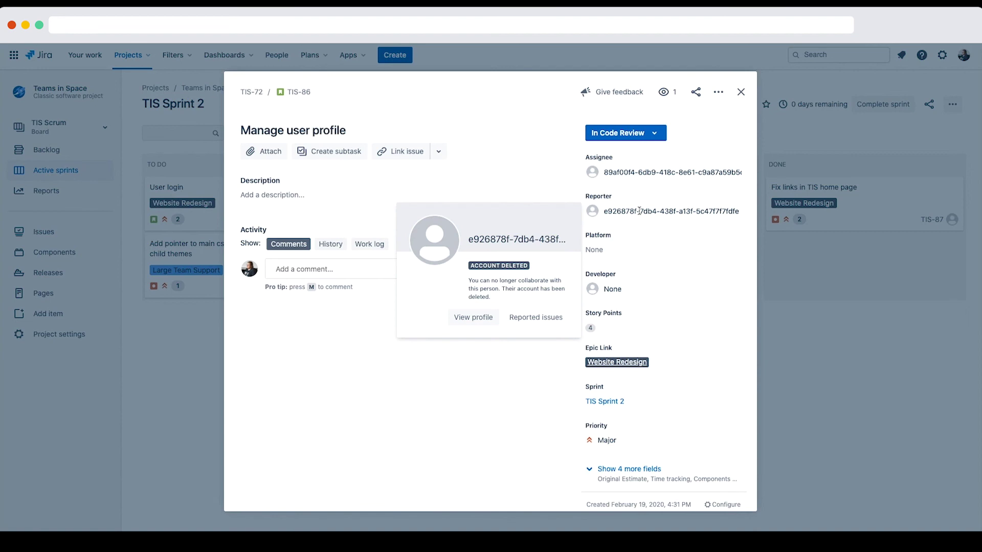
{"action": "left_click", "coordinate": [659, 136]}
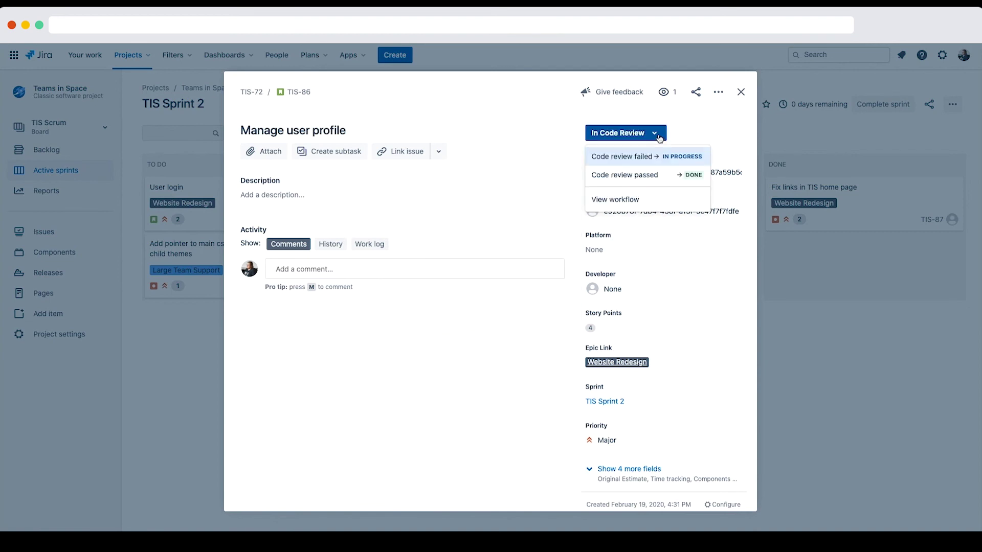
{"action": "left_click", "coordinate": [624, 199]}
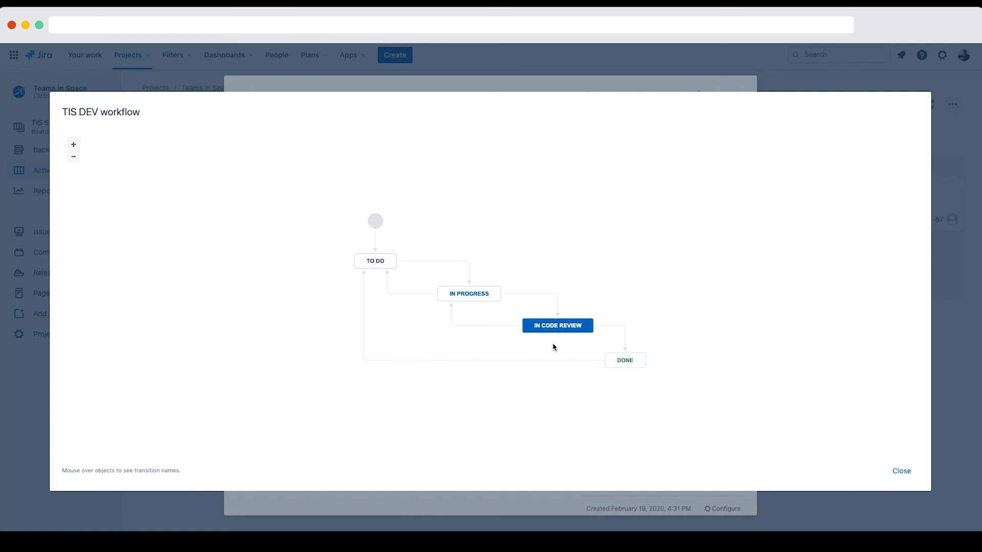
{"action": "left_click", "coordinate": [902, 471]}
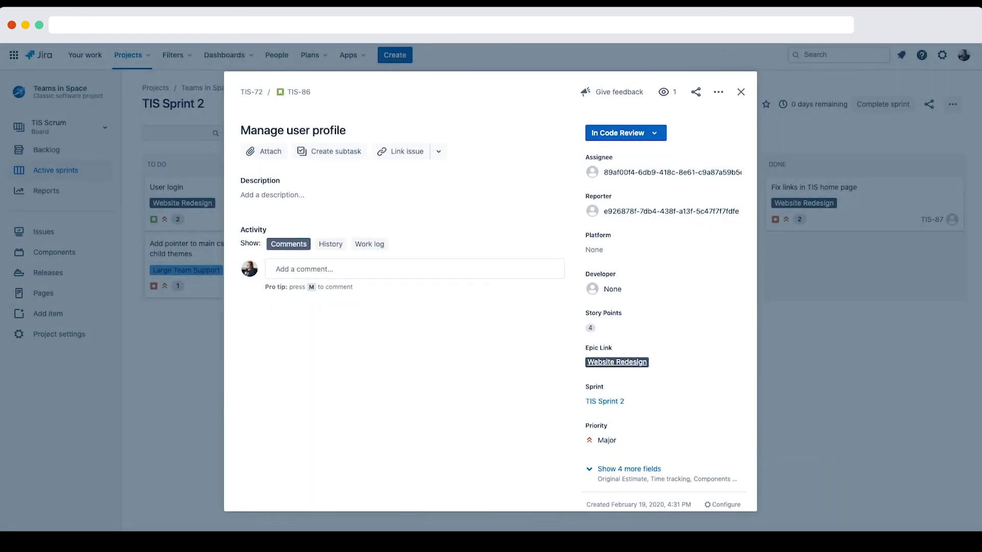